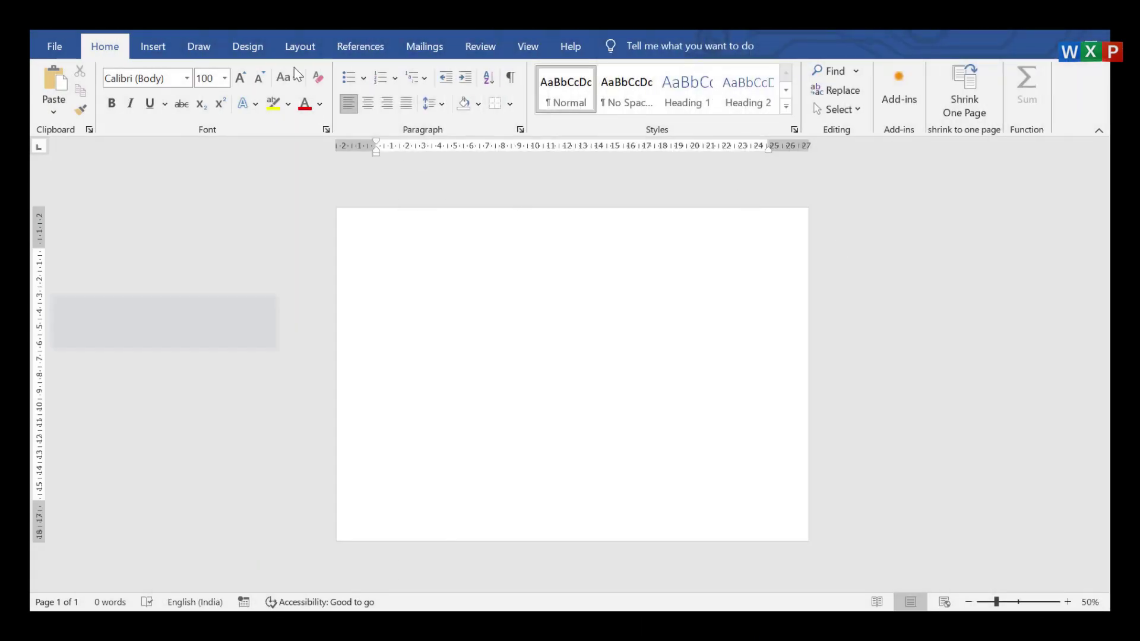
- Apply the diagonal CONFIDENTIAL 1 preset watermark from the Design tab's Watermark gallery
{"action": "left_click", "coordinate": [254, 49]}
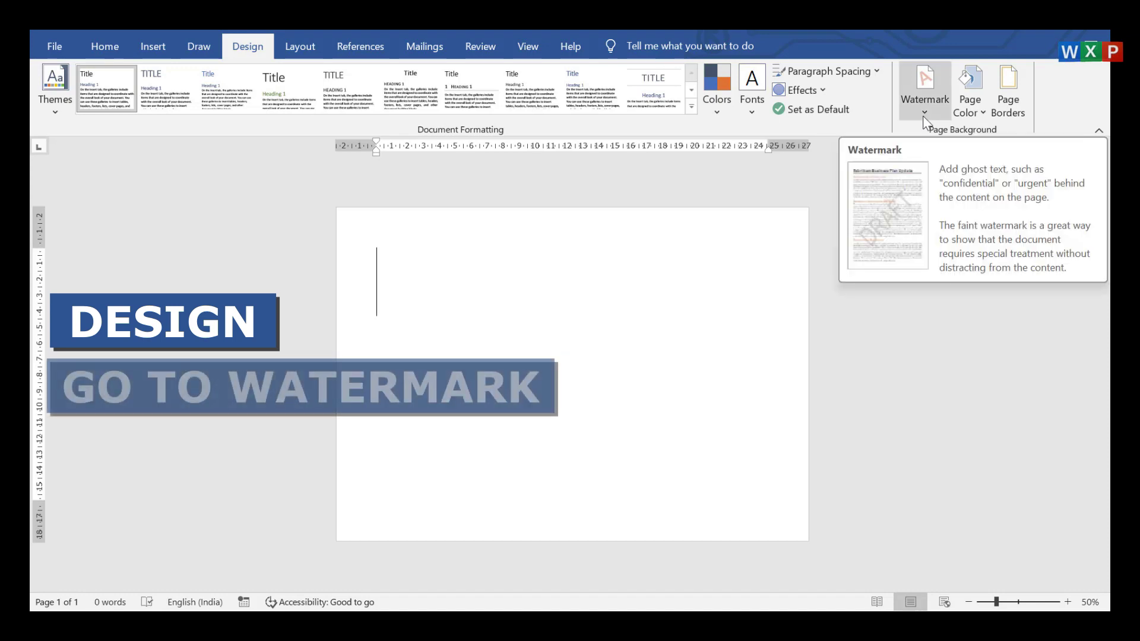
{"action": "left_click", "coordinate": [925, 111]}
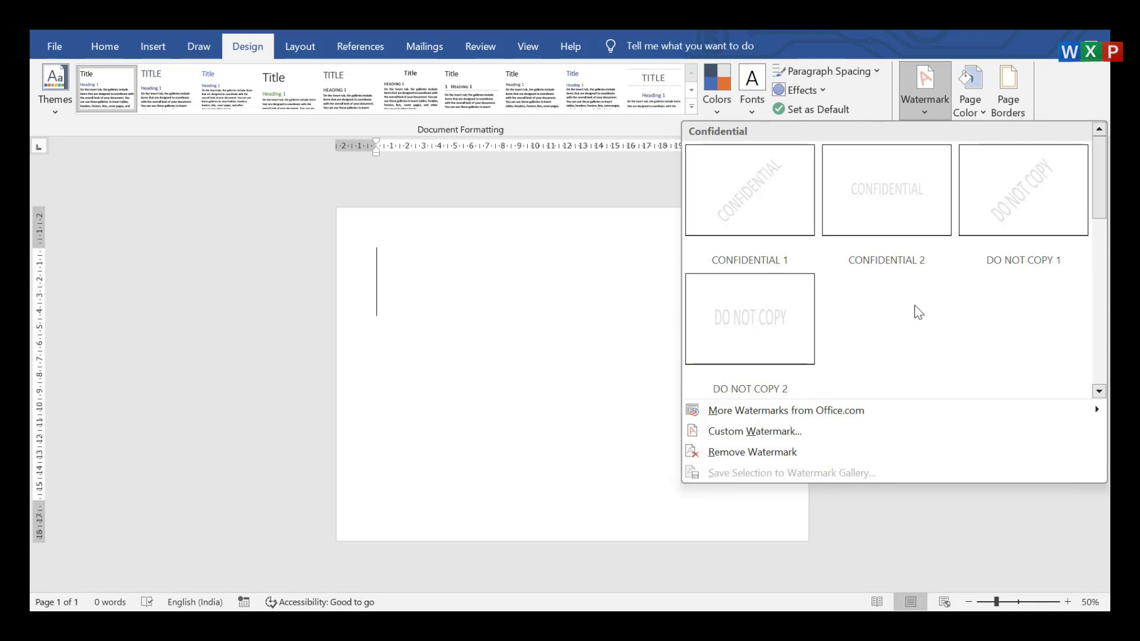
{"action": "left_click", "coordinate": [761, 196]}
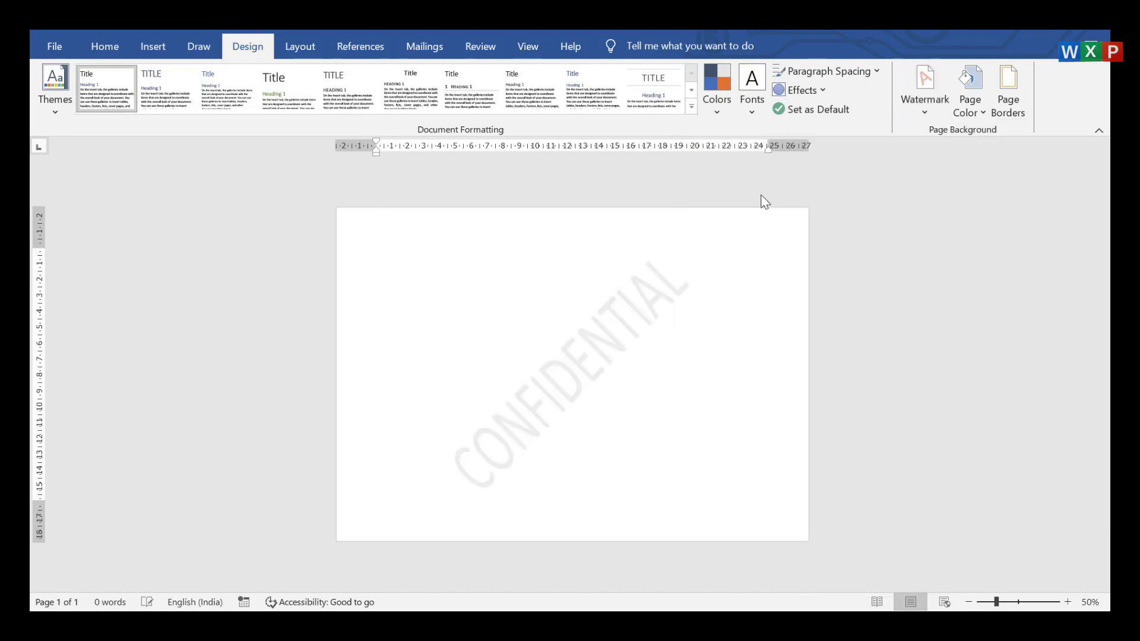
{"action": "left_click", "coordinate": [925, 113]}
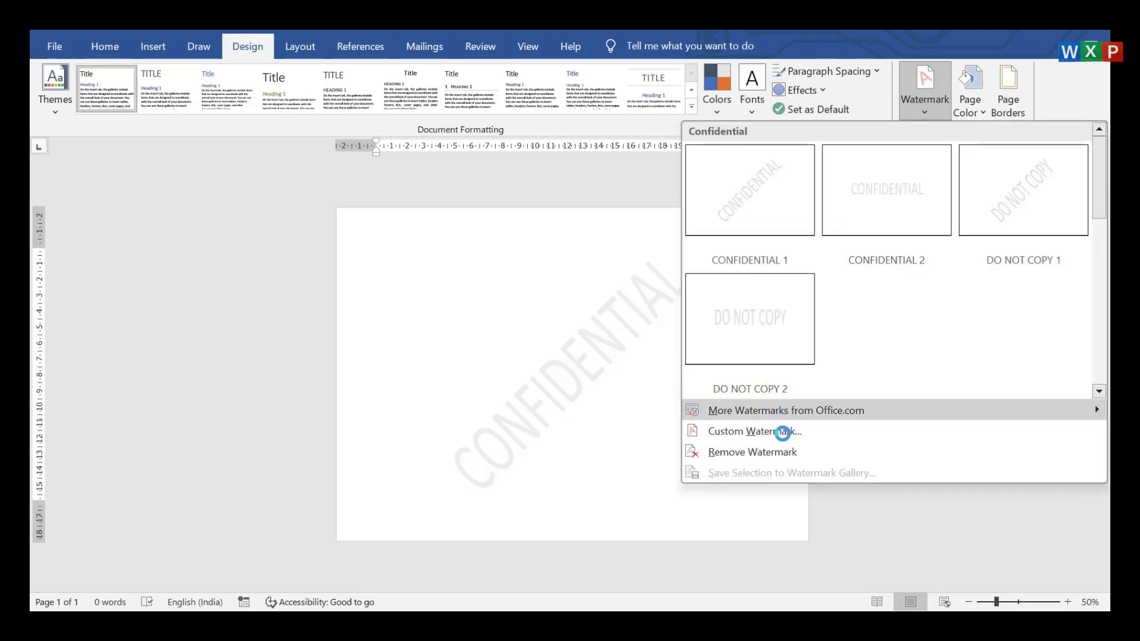
- In Custom Watermark, replace the CONFIDENTIAL text with 'WXP'
{"action": "left_click", "coordinate": [782, 432]}
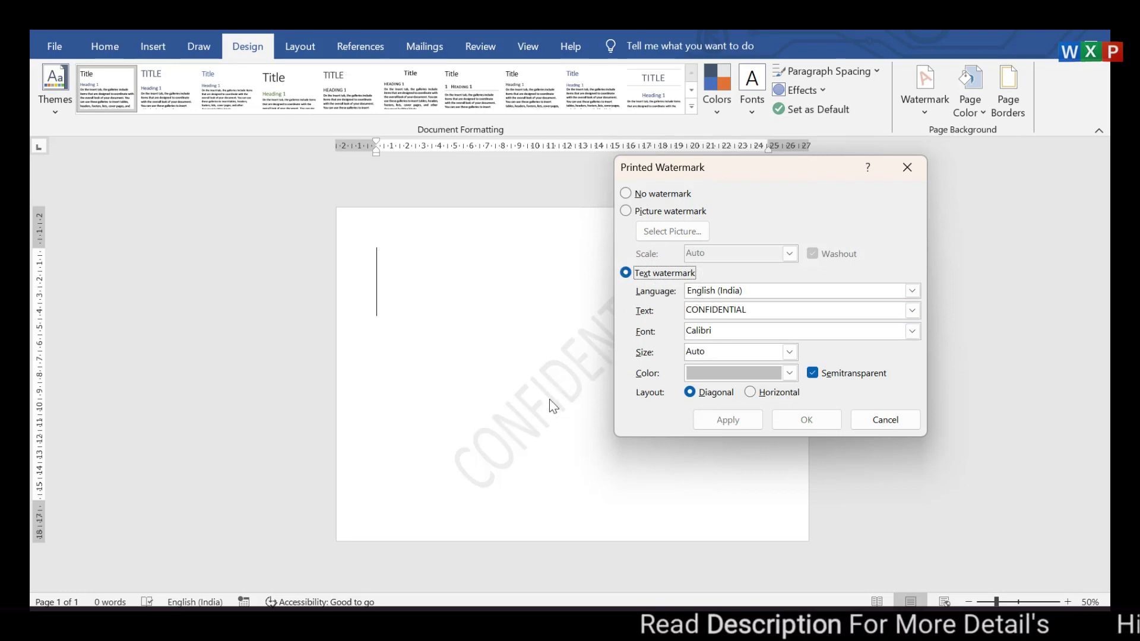
{"action": "left_click", "coordinate": [773, 309]}
{"action": "double_click", "coordinate": [773, 309]}
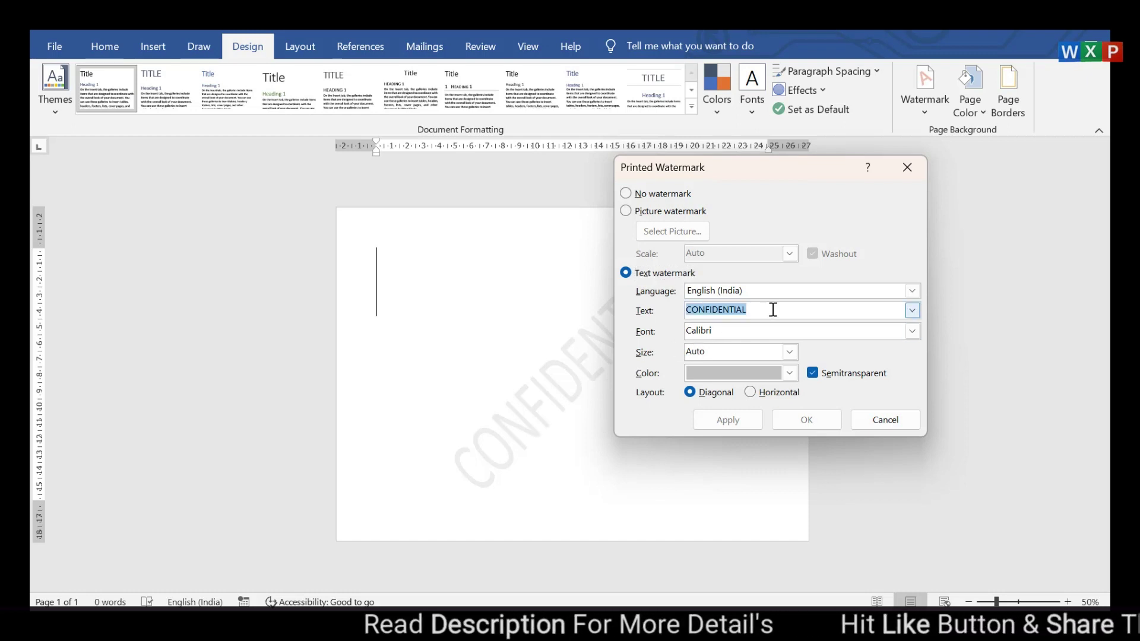
{"action": "type", "text": "wx"}
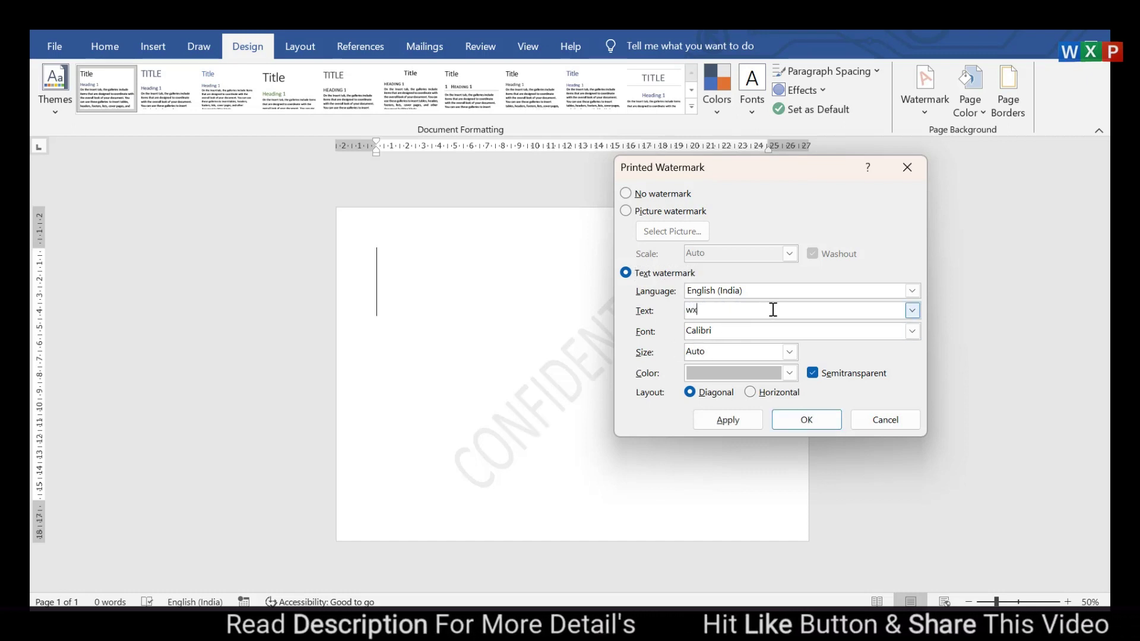
{"action": "key", "text": "BackSpace"}
{"action": "key", "text": "BackSpace"}
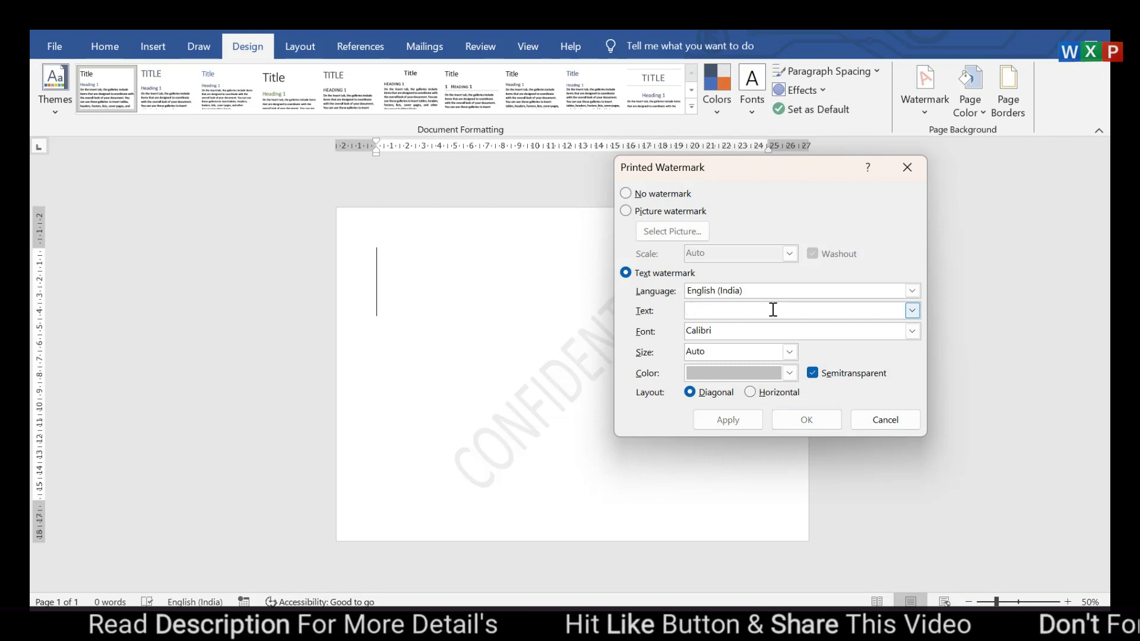
{"action": "type", "text": "WXP"}
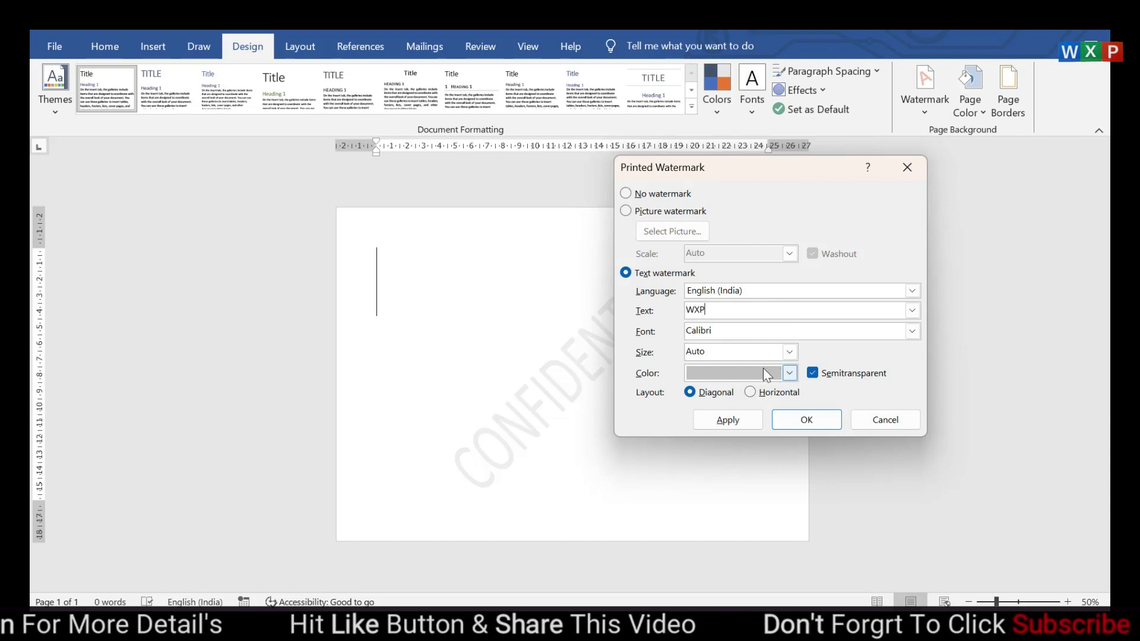
- Keep the watermark font as Calibri and set its size to 40
{"action": "left_click", "coordinate": [913, 331]}
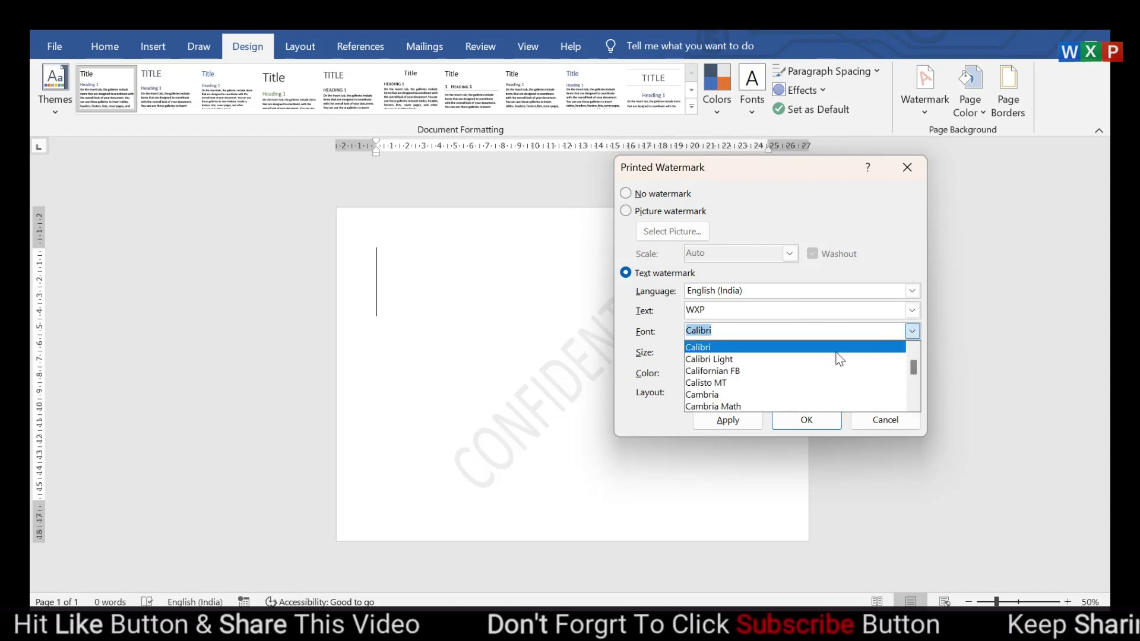
{"action": "scroll", "coordinate": [765, 375], "scroll_direction": "down", "scroll_amount": 3}
{"action": "scroll", "coordinate": [765, 376], "scroll_direction": "down", "scroll_amount": 5}
{"action": "scroll", "coordinate": [765, 375], "scroll_direction": "down", "scroll_amount": 5}
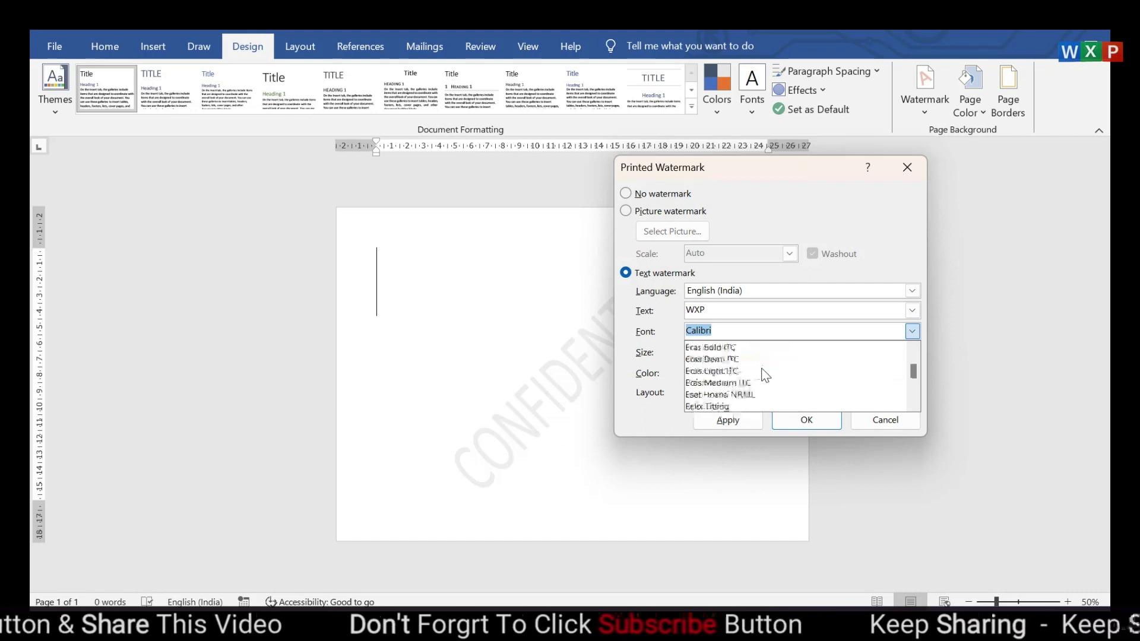
{"action": "scroll", "coordinate": [765, 376], "scroll_direction": "down", "scroll_amount": 5}
{"action": "scroll", "coordinate": [765, 375], "scroll_direction": "down", "scroll_amount": 5}
{"action": "left_click_drag", "start_coordinate": [913, 374], "coordinate": [929, 347]}
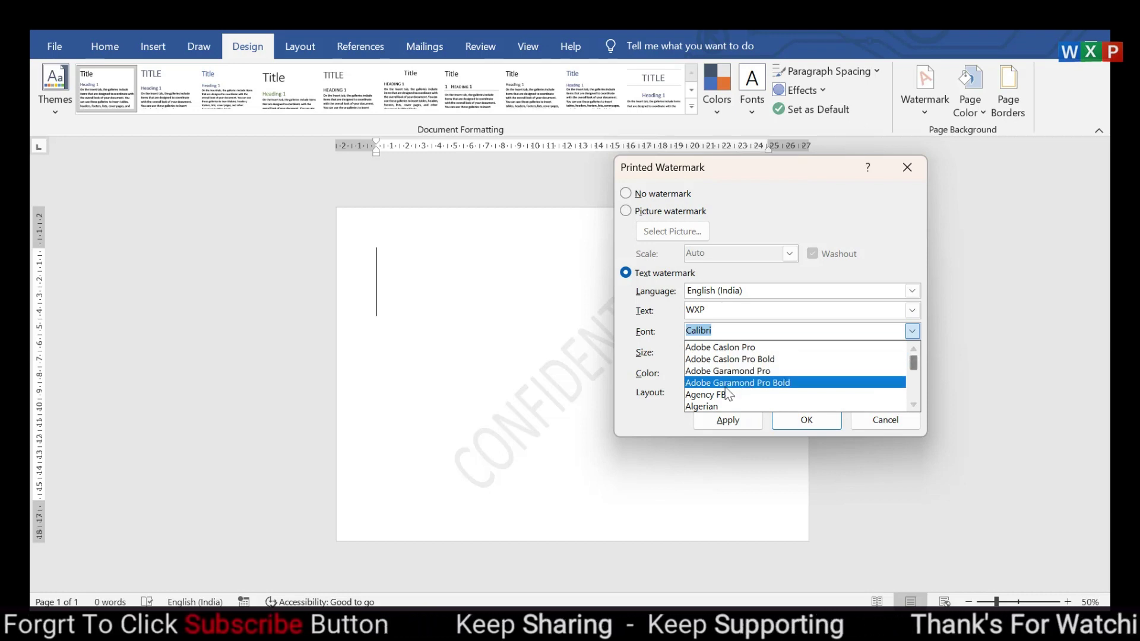
{"action": "left_click", "coordinate": [916, 237]}
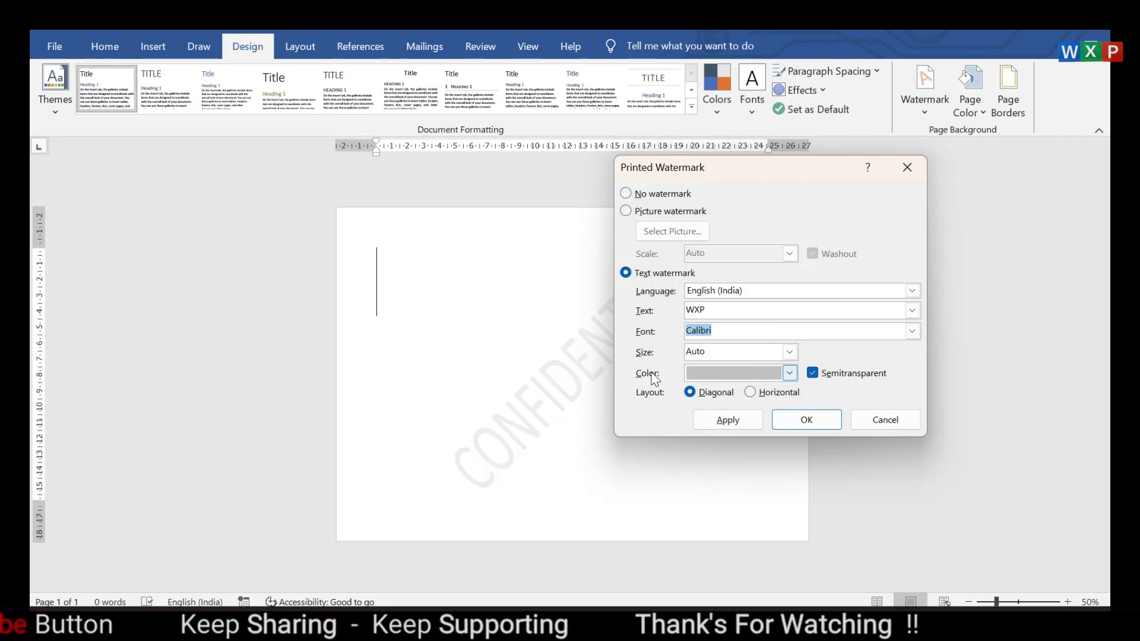
{"action": "left_click", "coordinate": [789, 352]}
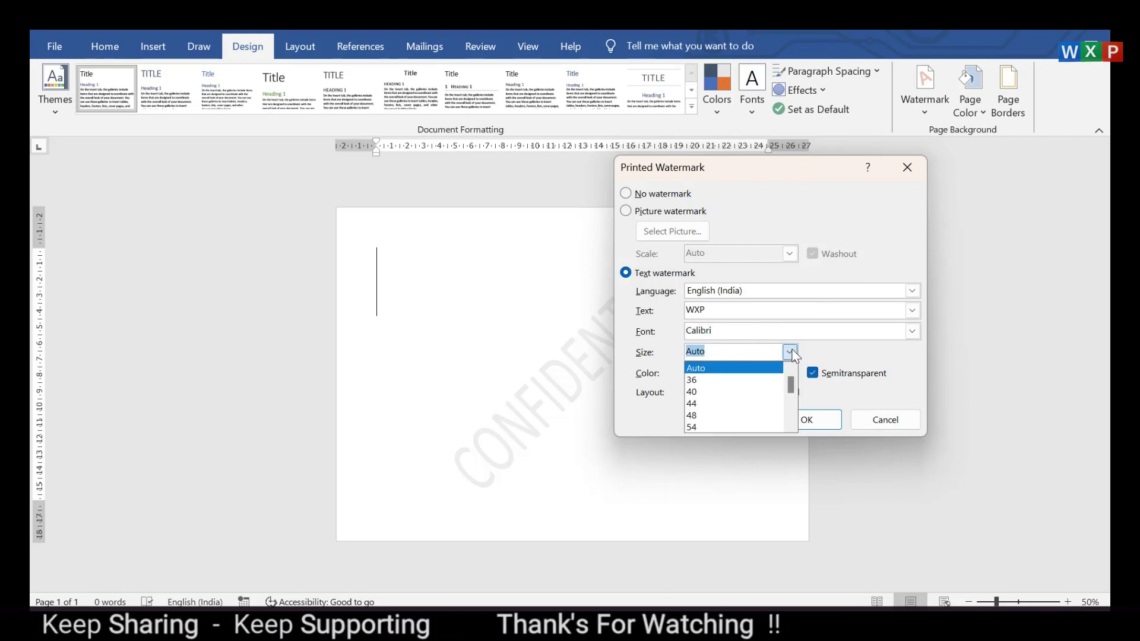
{"action": "left_click", "coordinate": [714, 391]}
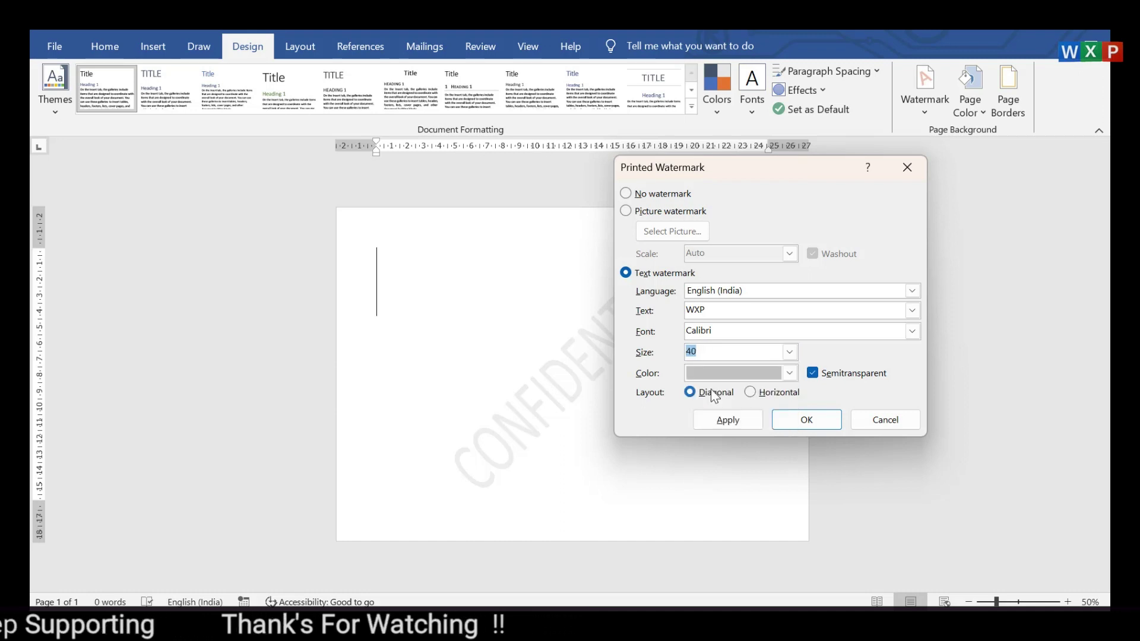
- Color the WXP watermark text purple and apply it to the page
{"action": "left_click", "coordinate": [790, 373]}
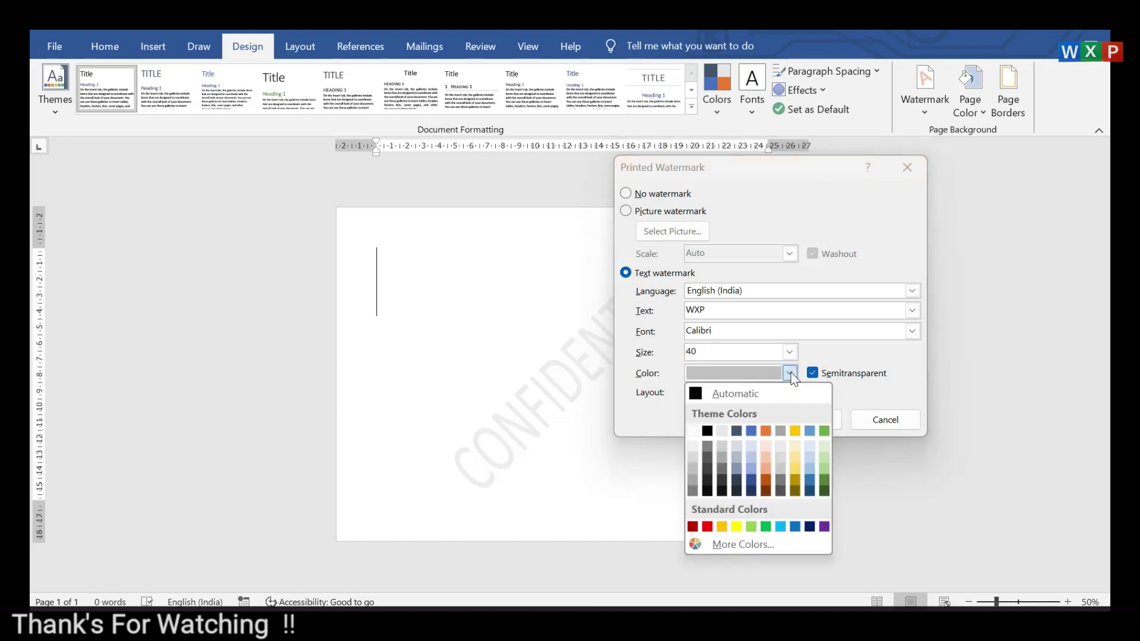
{"action": "left_click", "coordinate": [858, 356]}
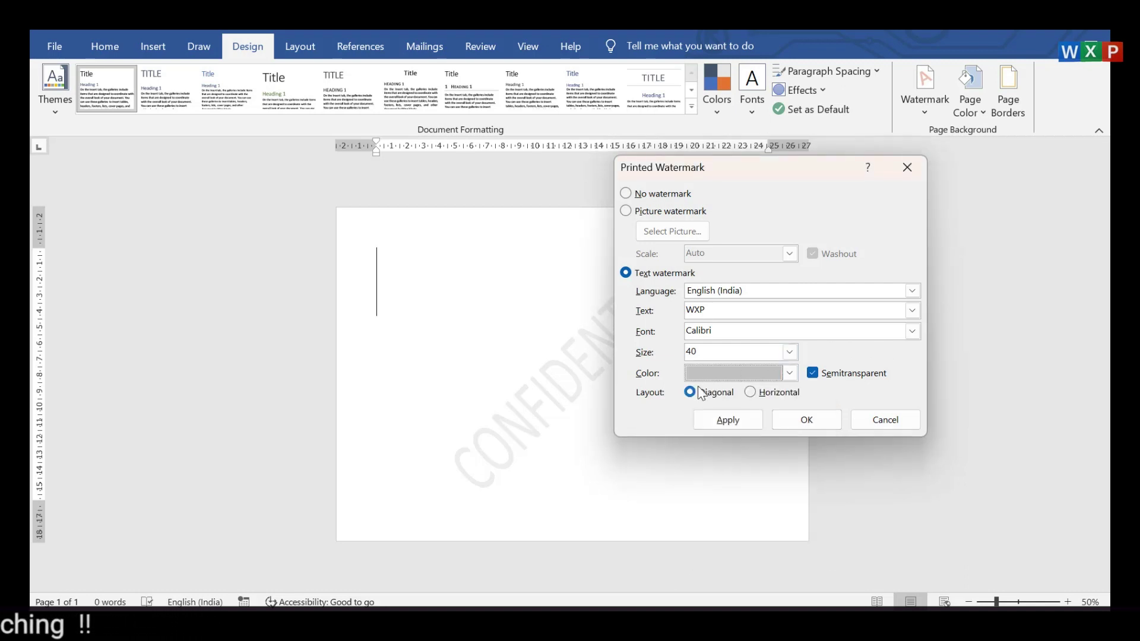
{"action": "left_click", "coordinate": [789, 373]}
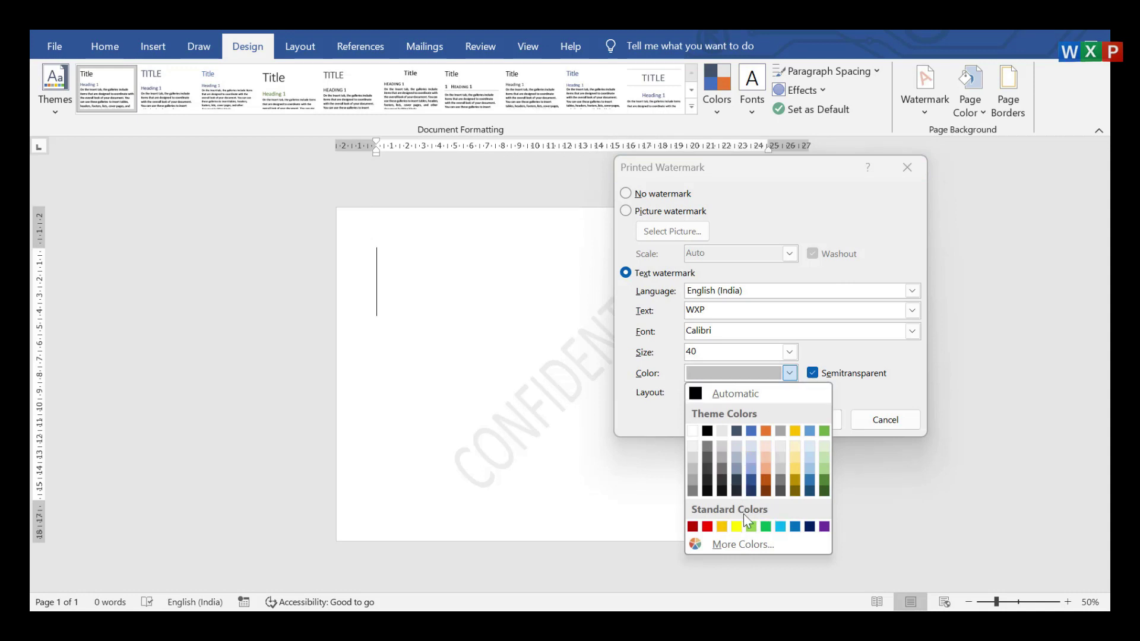
{"action": "left_click", "coordinate": [824, 526]}
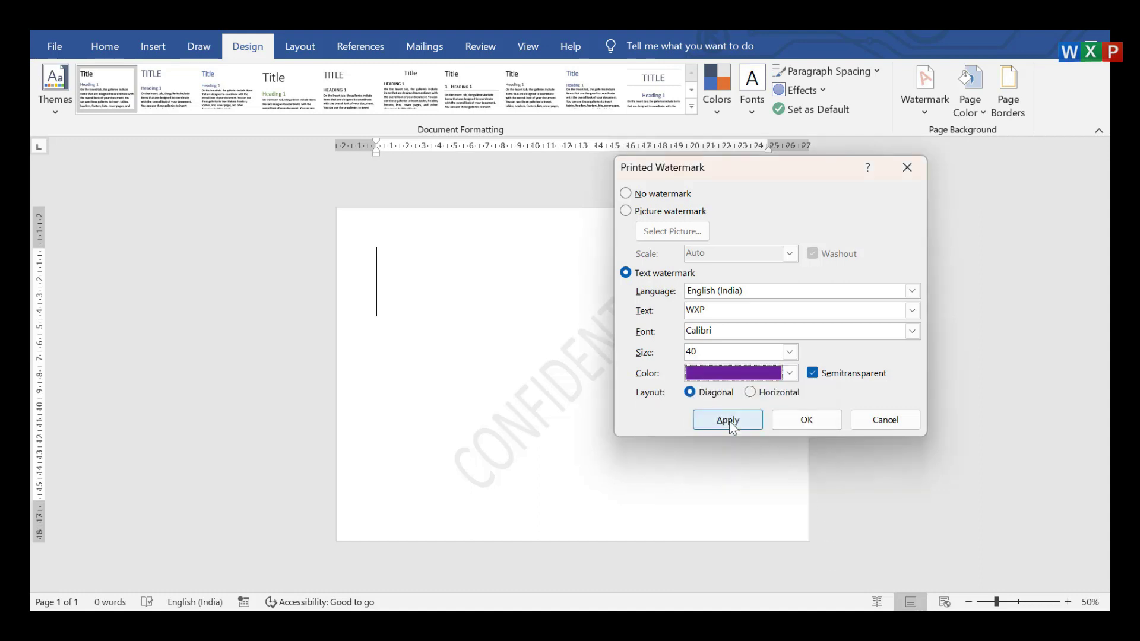
{"action": "left_click", "coordinate": [753, 418]}
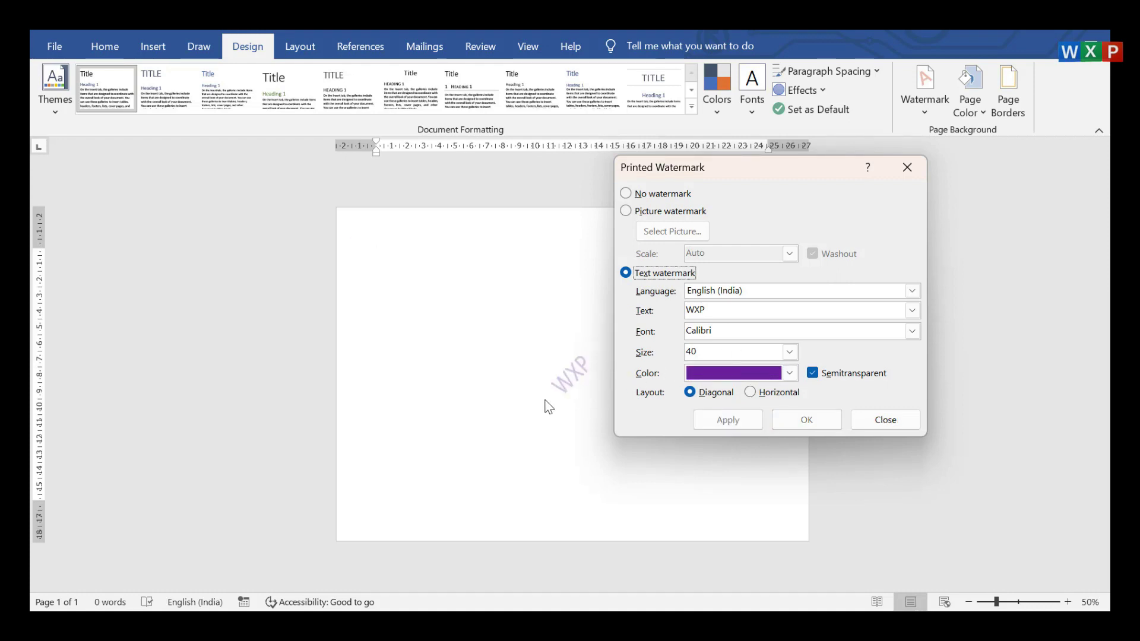
- Change the watermark size to Auto, apply it, and close the Printed Watermark dialog
{"action": "left_click", "coordinate": [789, 351]}
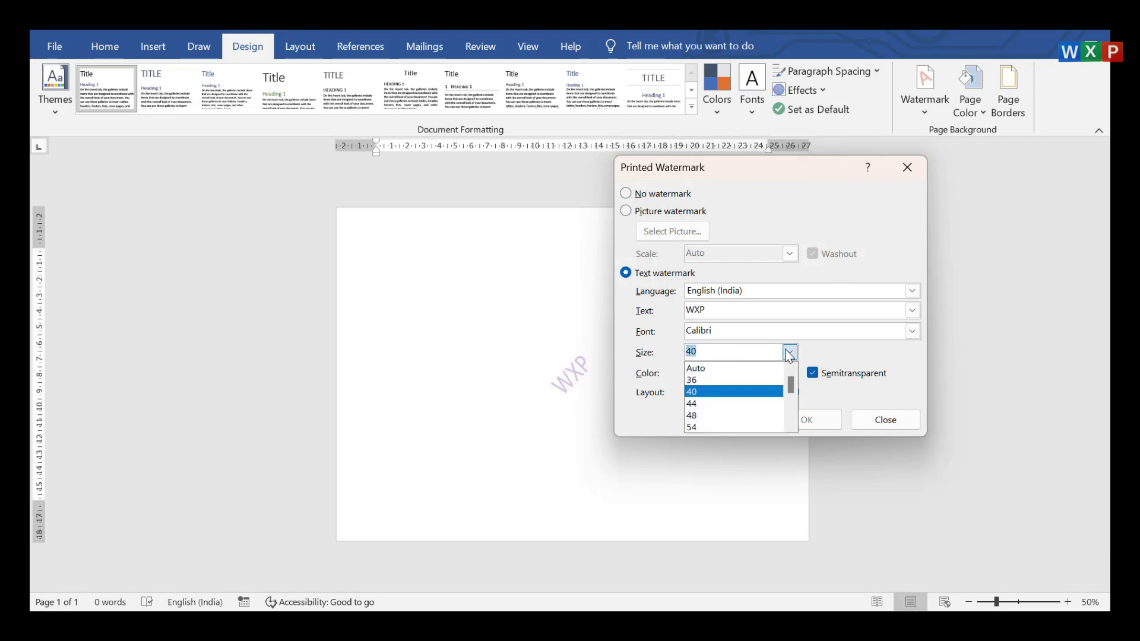
{"action": "left_click", "coordinate": [754, 368]}
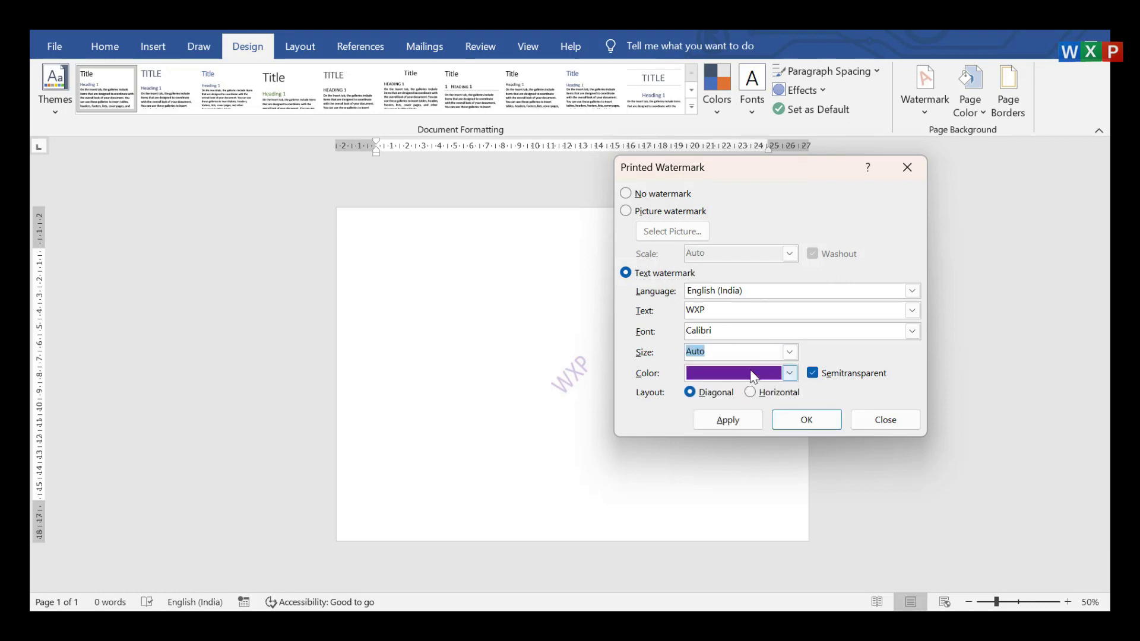
{"action": "left_click", "coordinate": [746, 419]}
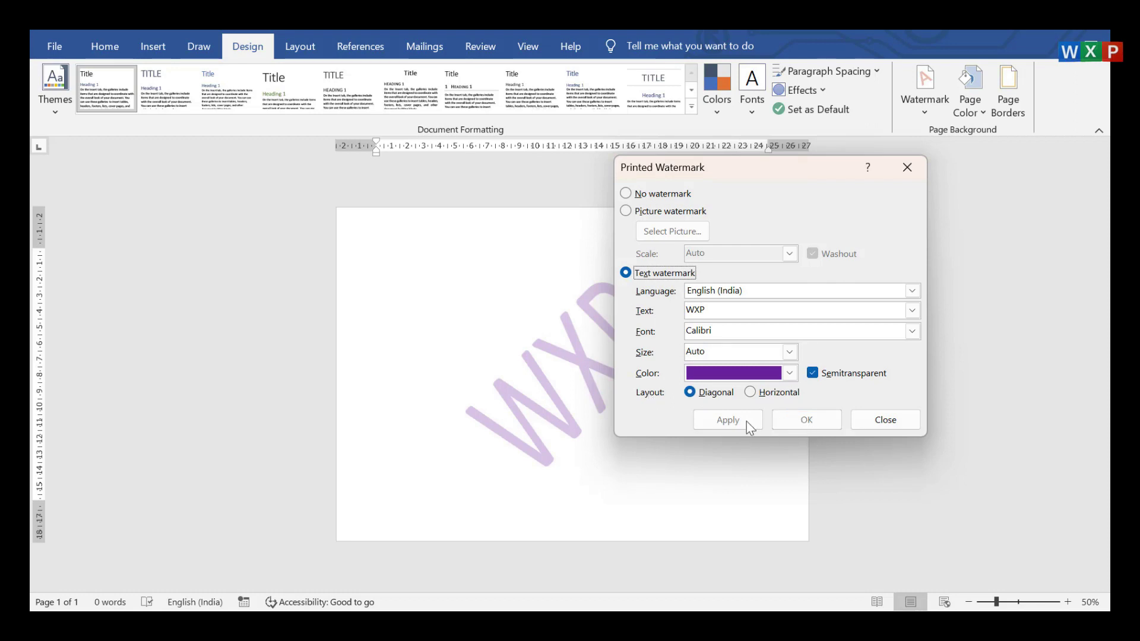
{"action": "left_click", "coordinate": [907, 166]}
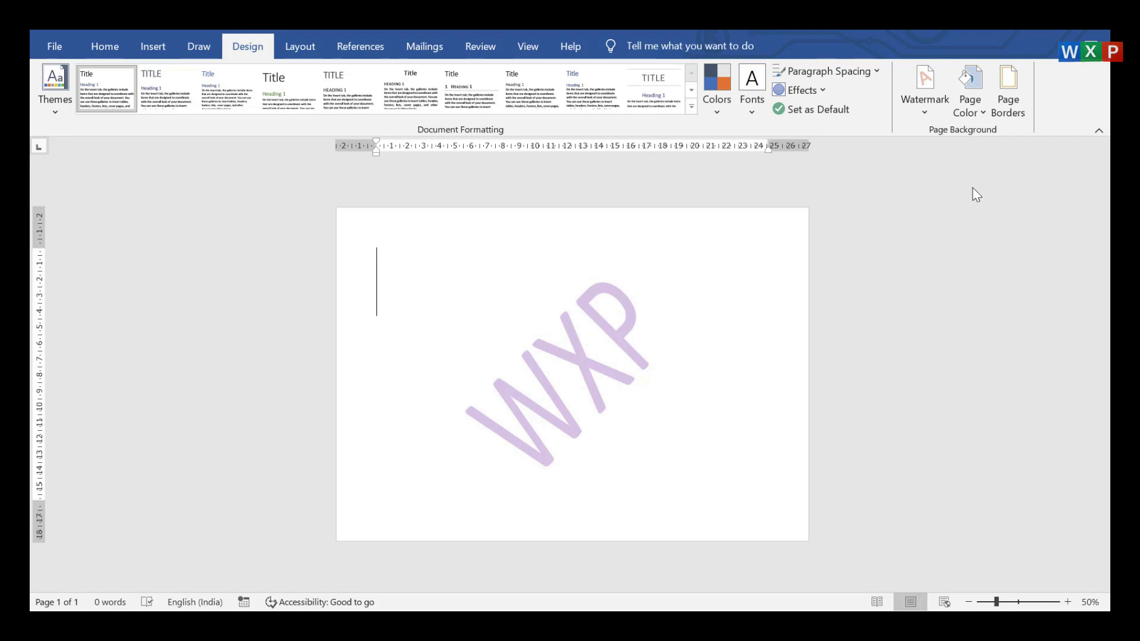
- Remove the WXP watermark with No watermark, then choose the Picture watermark option
{"action": "left_click", "coordinate": [923, 105]}
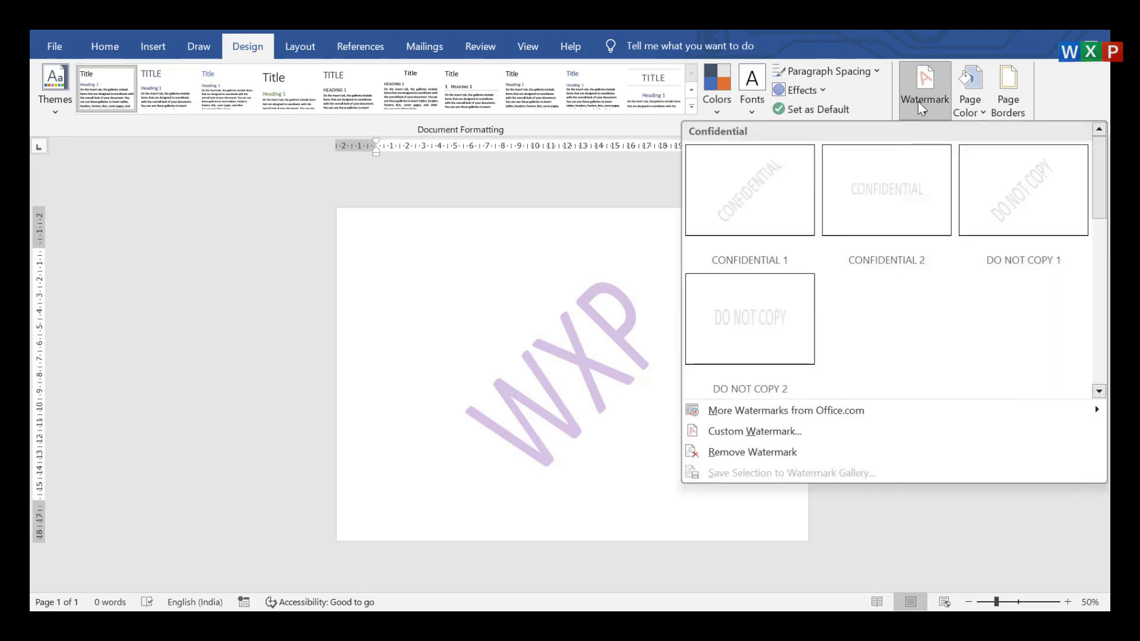
{"action": "left_click", "coordinate": [839, 432]}
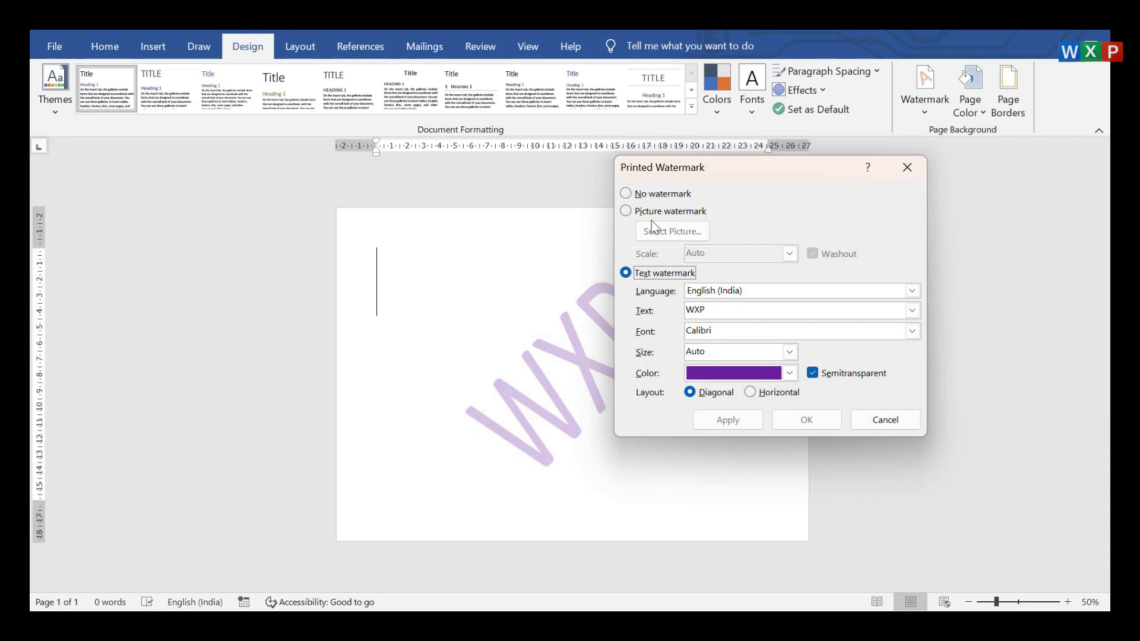
{"action": "left_click", "coordinate": [657, 195]}
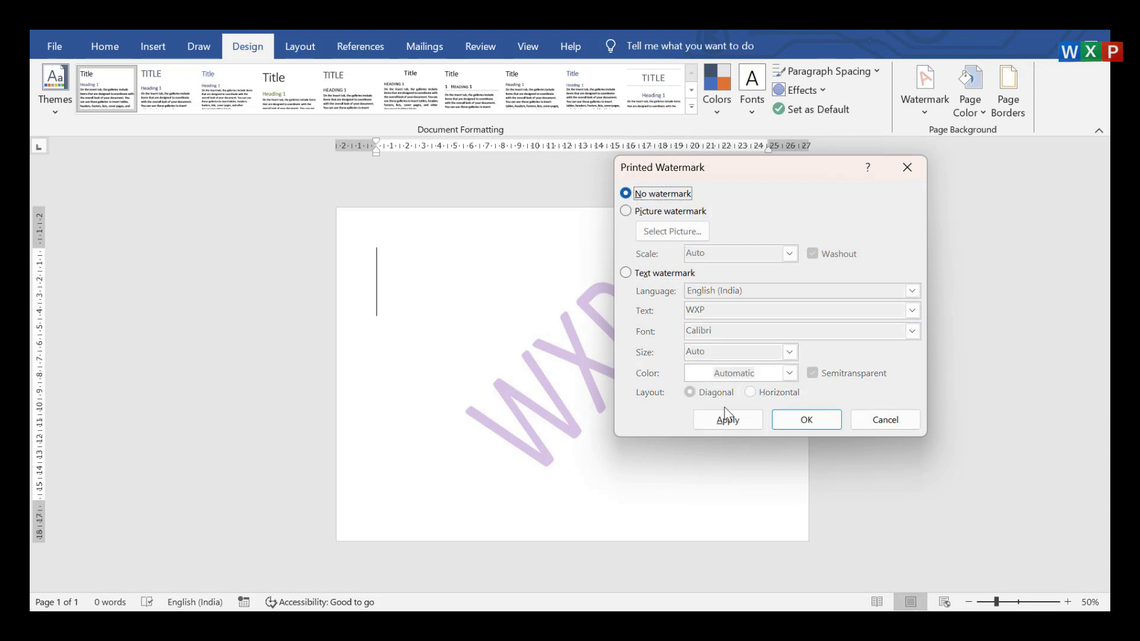
{"action": "left_click", "coordinate": [727, 418]}
{"action": "left_click", "coordinate": [732, 420]}
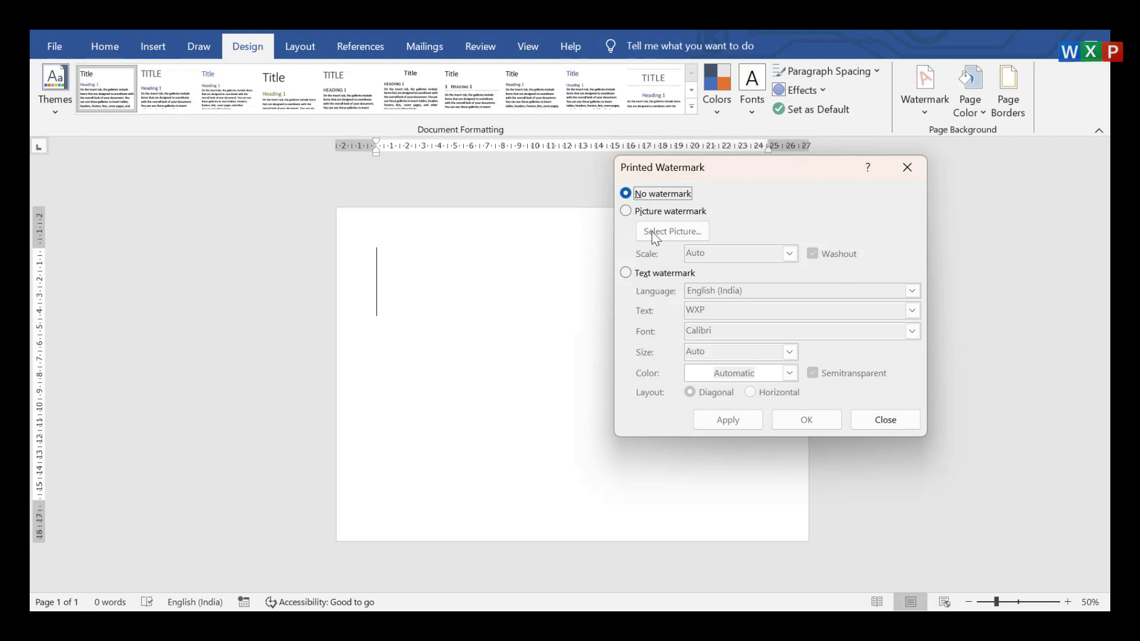
{"action": "left_click", "coordinate": [625, 211]}
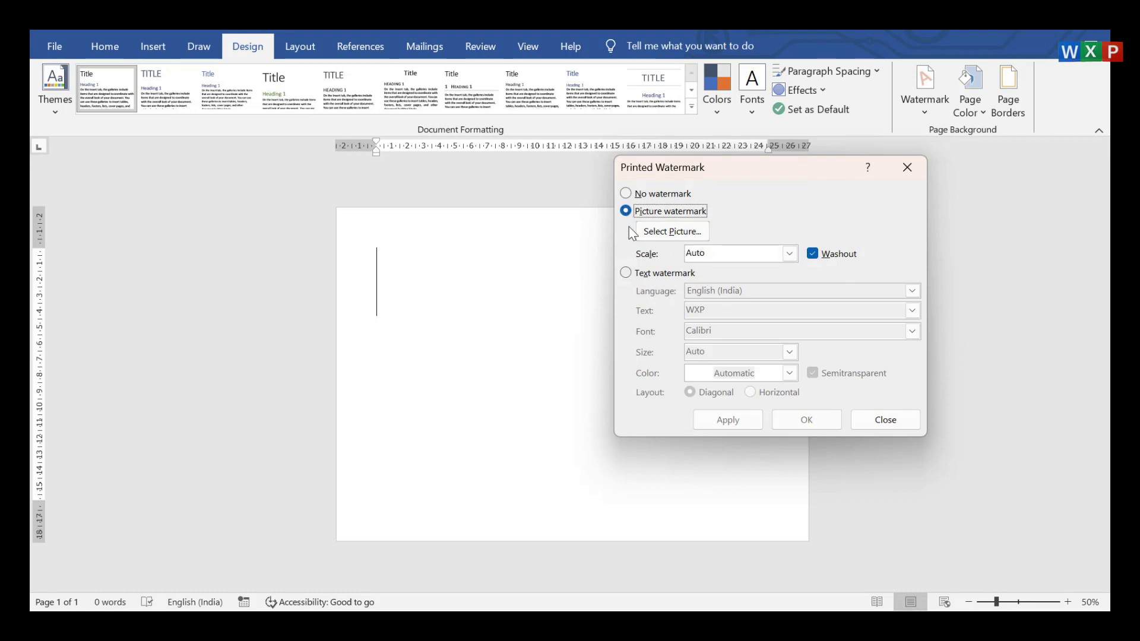
- Insert 'wxp updated PNG' from Desktop > WPX > WXP as the watermark picture
{"action": "left_click", "coordinate": [676, 234]}
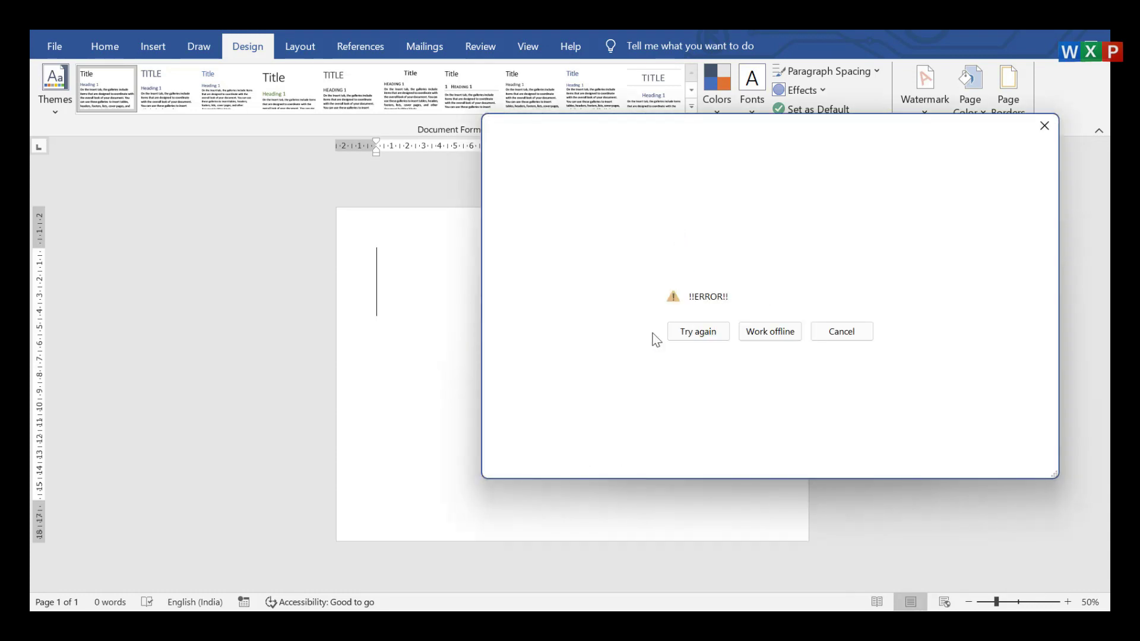
{"action": "left_click", "coordinate": [766, 334]}
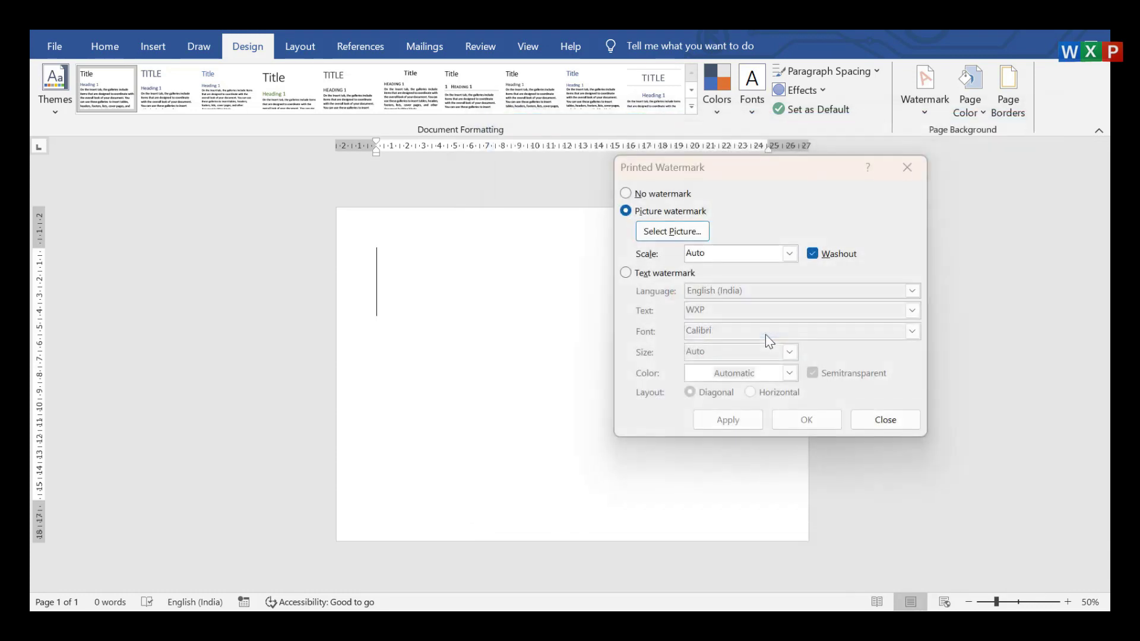
{"action": "scroll", "coordinate": [765, 335], "scroll_direction": "down", "scroll_amount": 2}
{"action": "scroll", "coordinate": [752, 335], "scroll_direction": "down", "scroll_amount": 3}
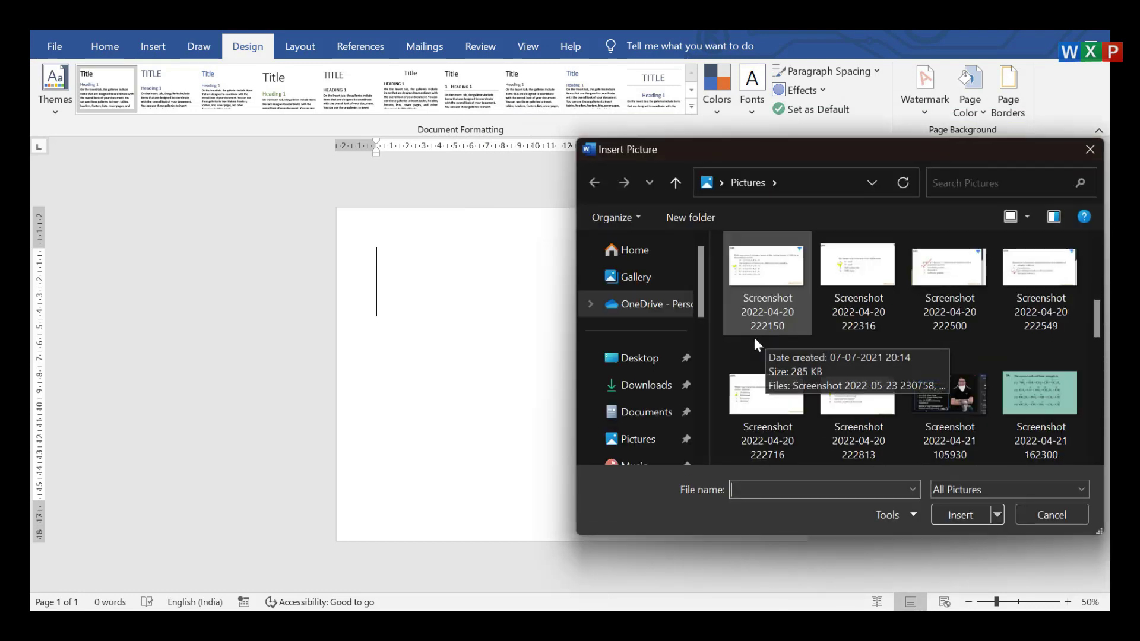
{"action": "left_click", "coordinate": [641, 358]}
{"action": "scroll", "coordinate": [810, 324], "scroll_direction": "down", "scroll_amount": 5}
{"action": "scroll", "coordinate": [811, 325], "scroll_direction": "down", "scroll_amount": 5}
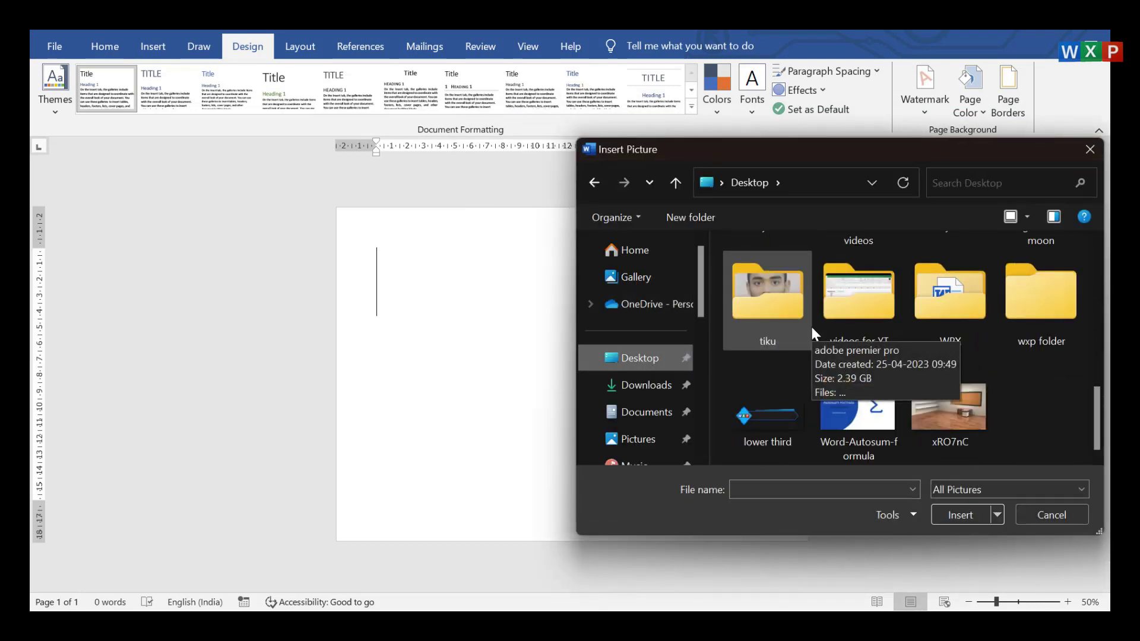
{"action": "double_click", "coordinate": [935, 277]}
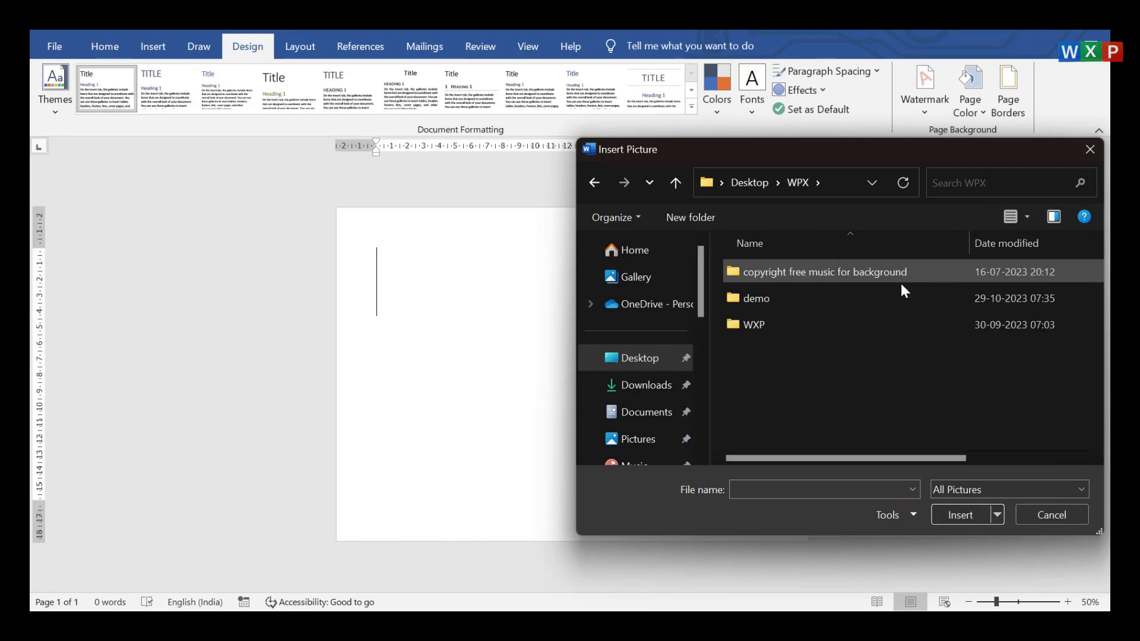
{"action": "double_click", "coordinate": [797, 315]}
{"action": "scroll", "coordinate": [886, 316], "scroll_direction": "down", "scroll_amount": 5}
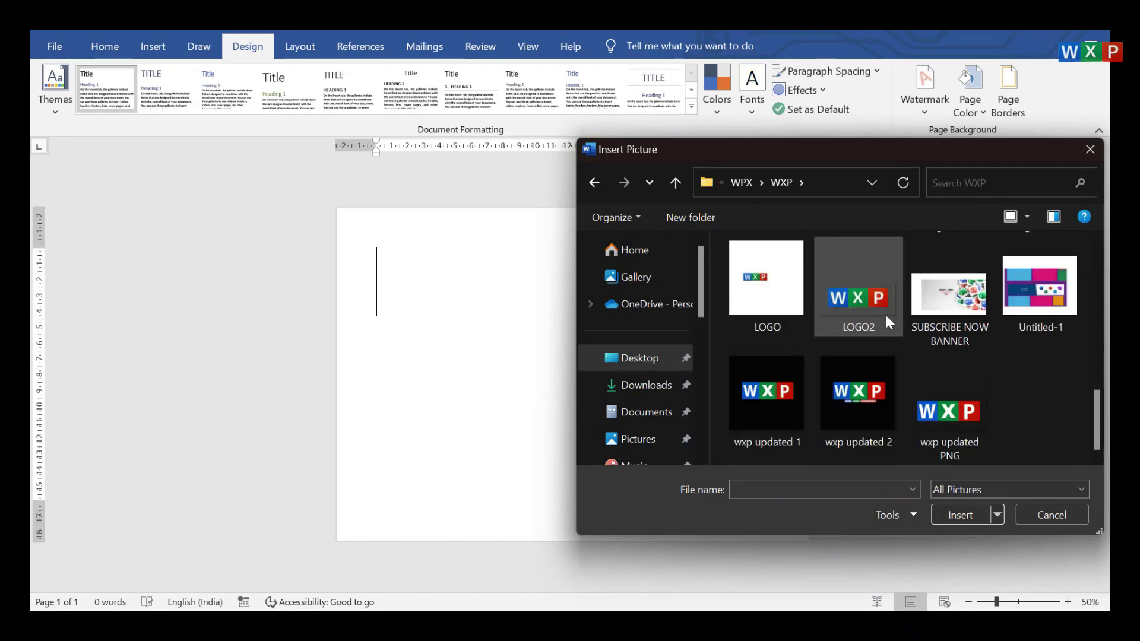
{"action": "left_click", "coordinate": [953, 412]}
{"action": "left_click", "coordinate": [949, 516]}
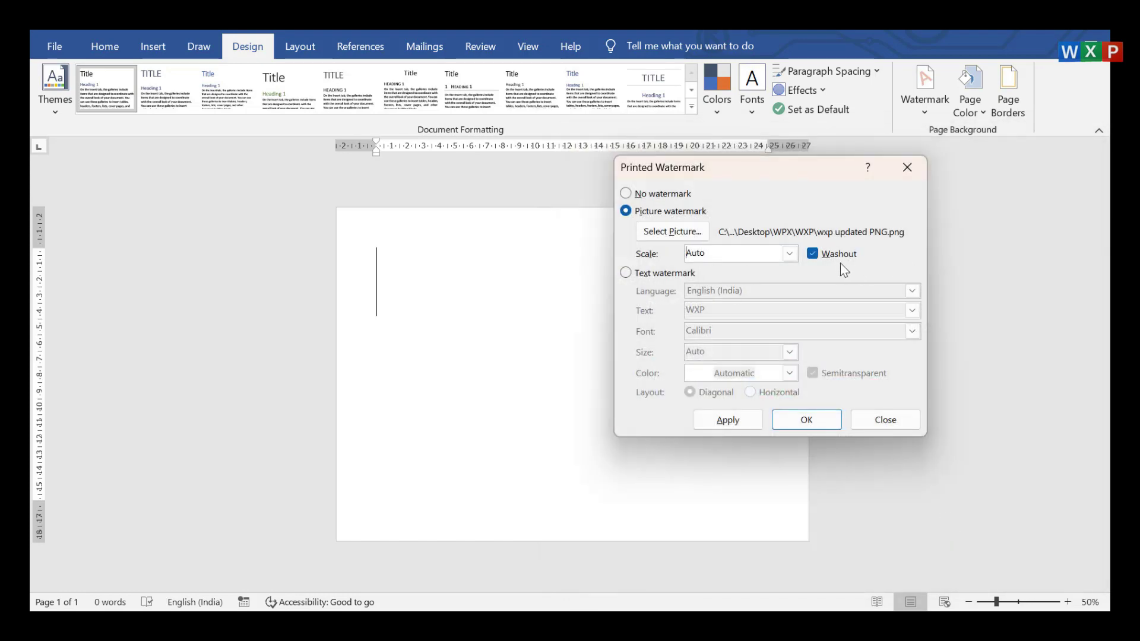
- Apply the washed-out WXP logo picture watermark and close the Printed Watermark dialog
{"action": "left_click", "coordinate": [748, 424]}
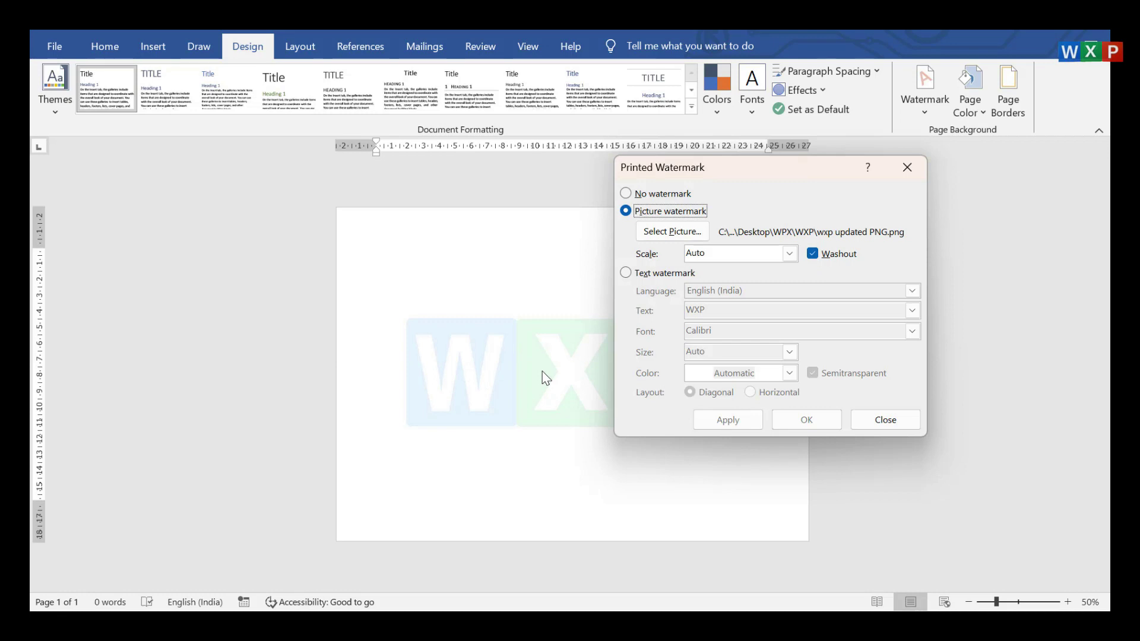
{"action": "left_click", "coordinate": [907, 167]}
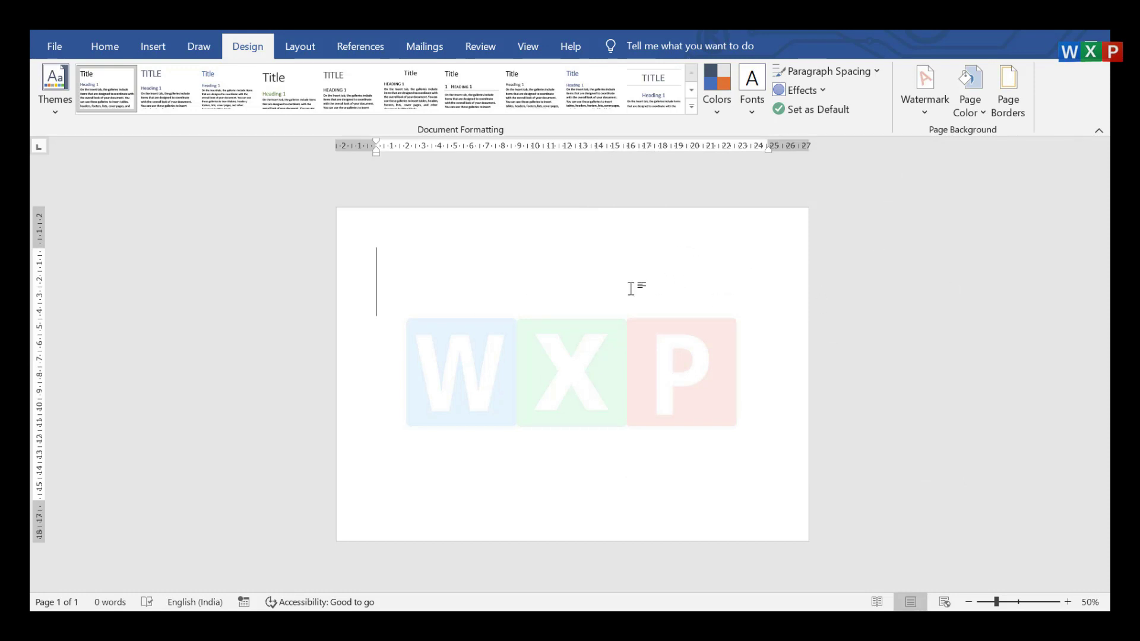